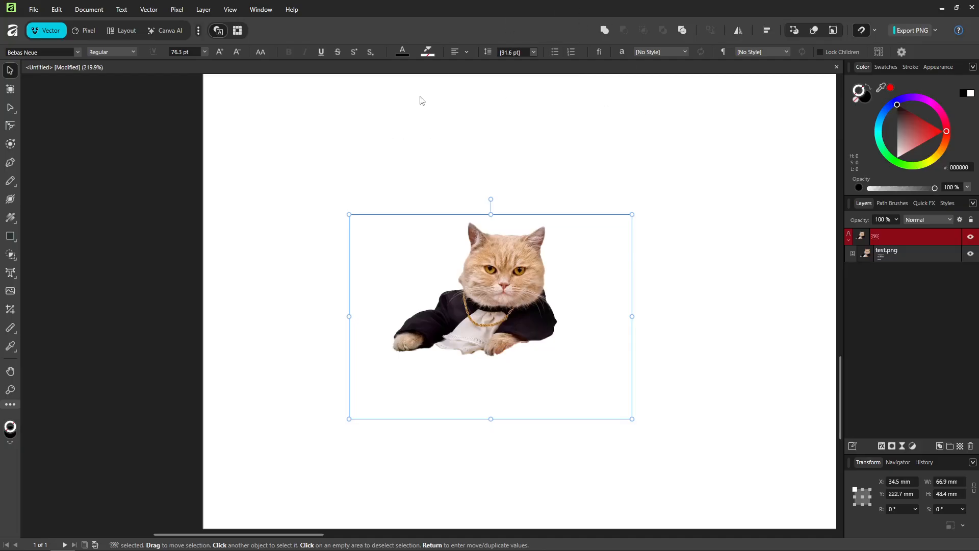
pyautogui.click(44, 11)
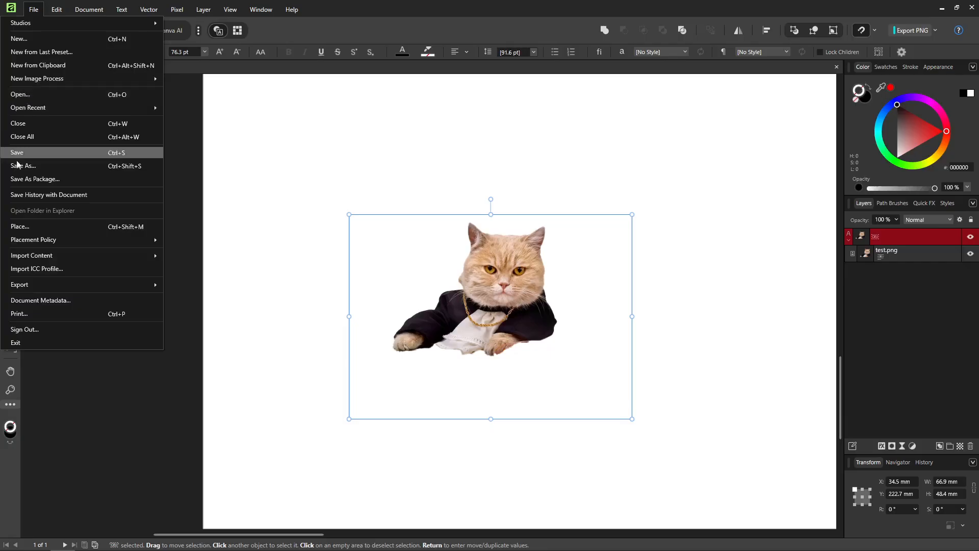
pyautogui.click(38, 230)
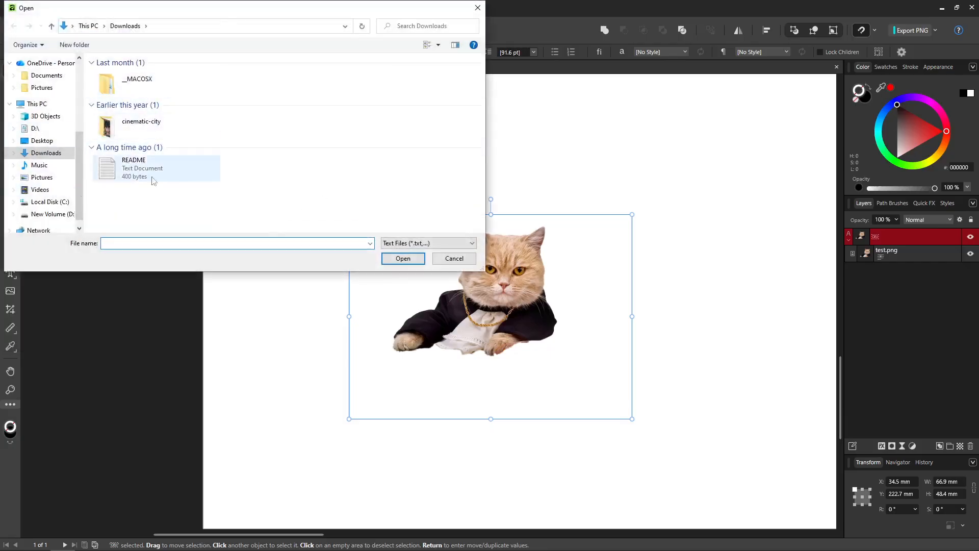
pyautogui.click(479, 6)
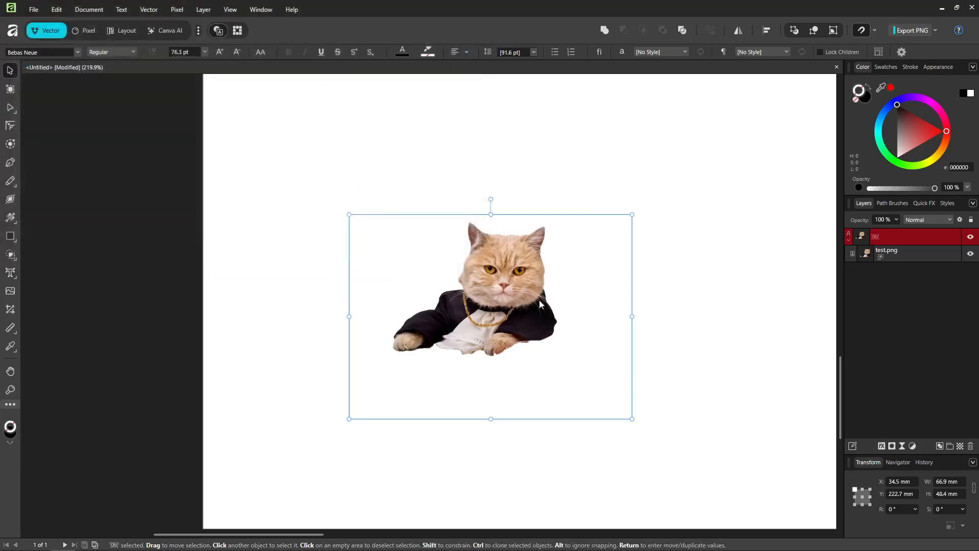
# Move the cat picture together with its parent text layer to about X 43.5 mm, Y 222.5 mm.
pyautogui.moveTo(545, 306); pyautogui.dragTo(542, 328)
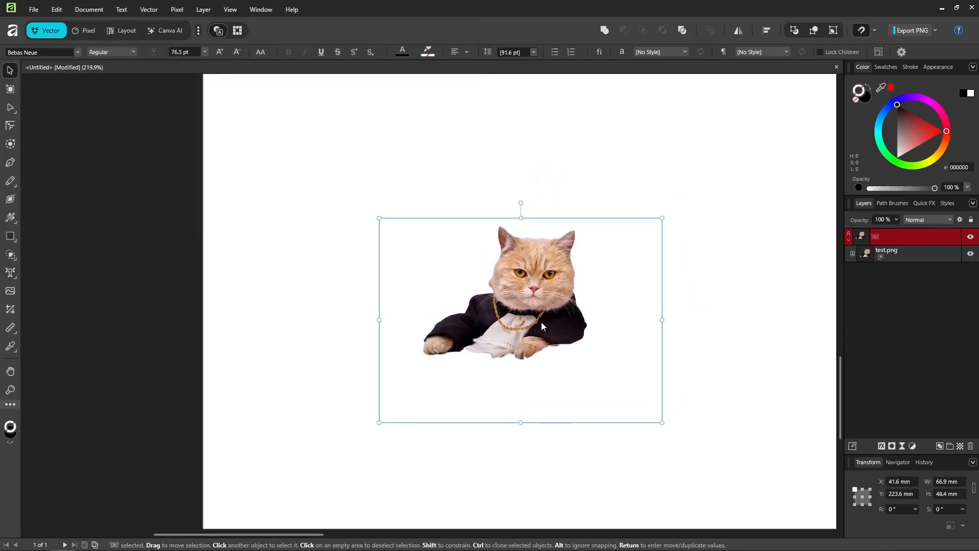
pyautogui.click(540, 320)
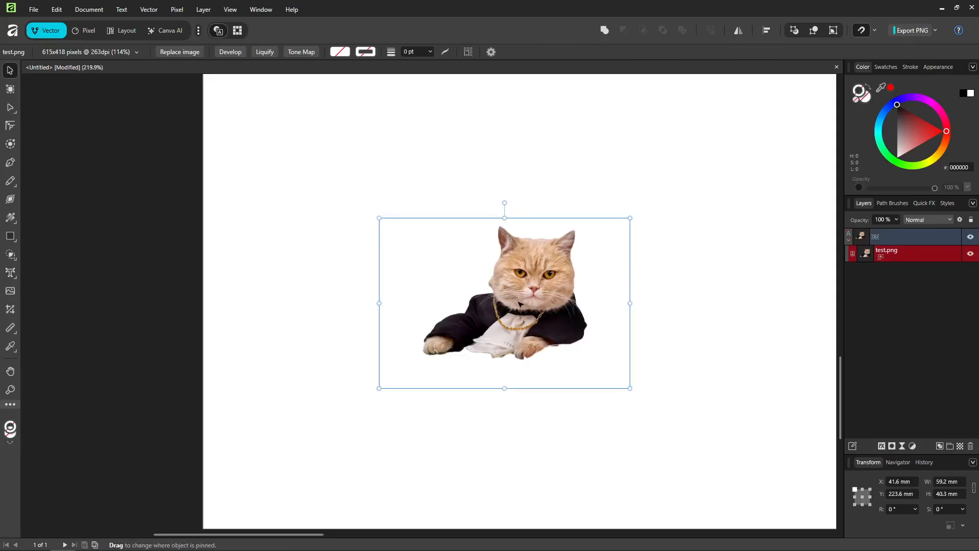
pyautogui.click(897, 239)
pyautogui.click(912, 255)
pyautogui.click(920, 235)
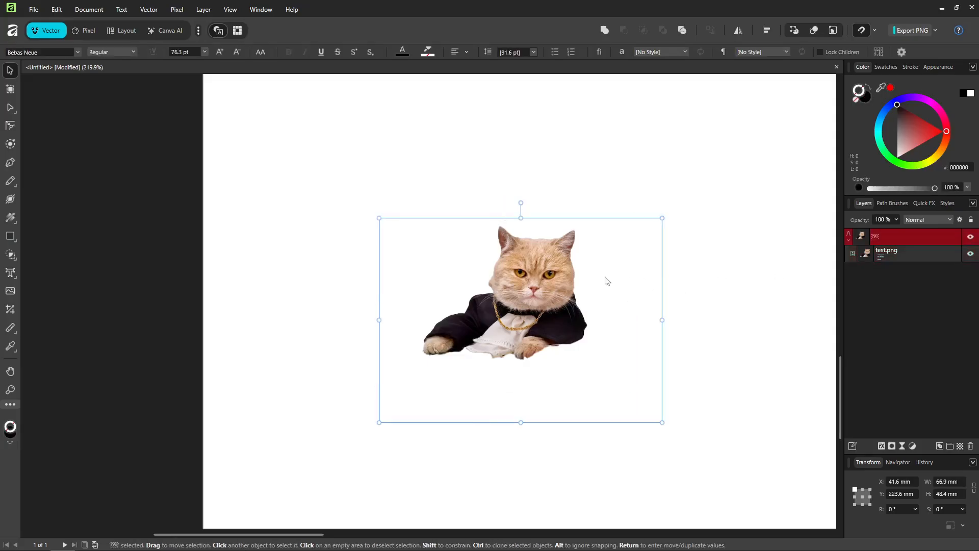
pyautogui.moveTo(570, 274); pyautogui.dragTo(601, 284)
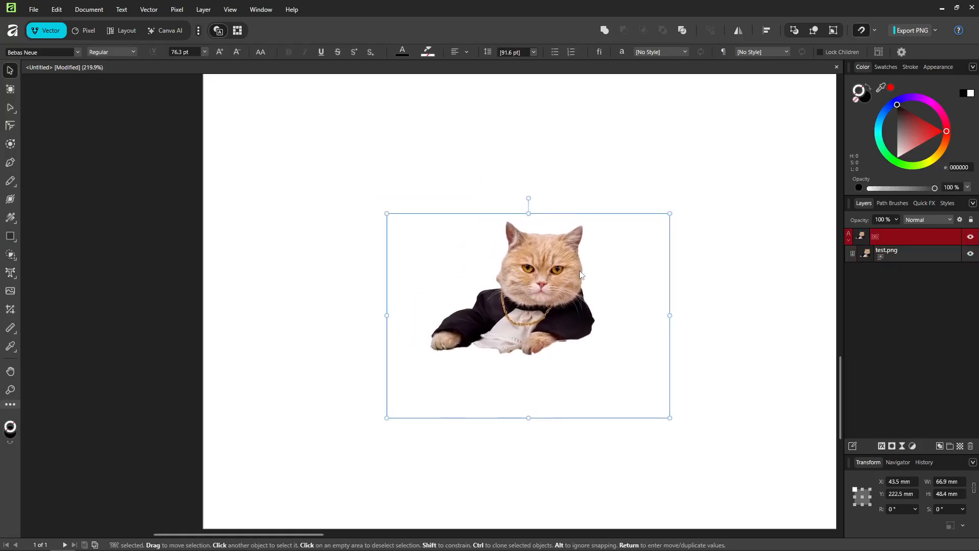
# Lock the text layer that holds the cat picture.
pyautogui.click(926, 262)
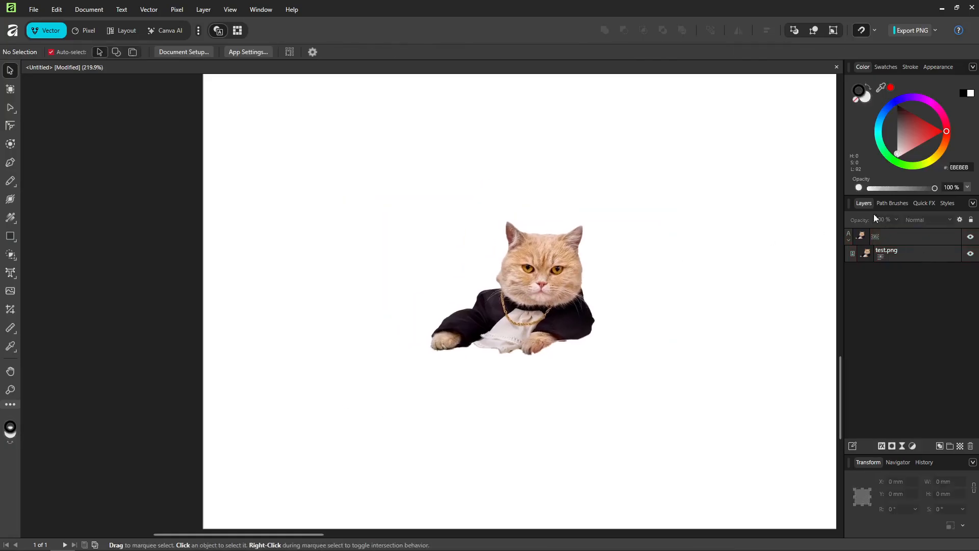
pyautogui.click(907, 253)
pyautogui.click(929, 238)
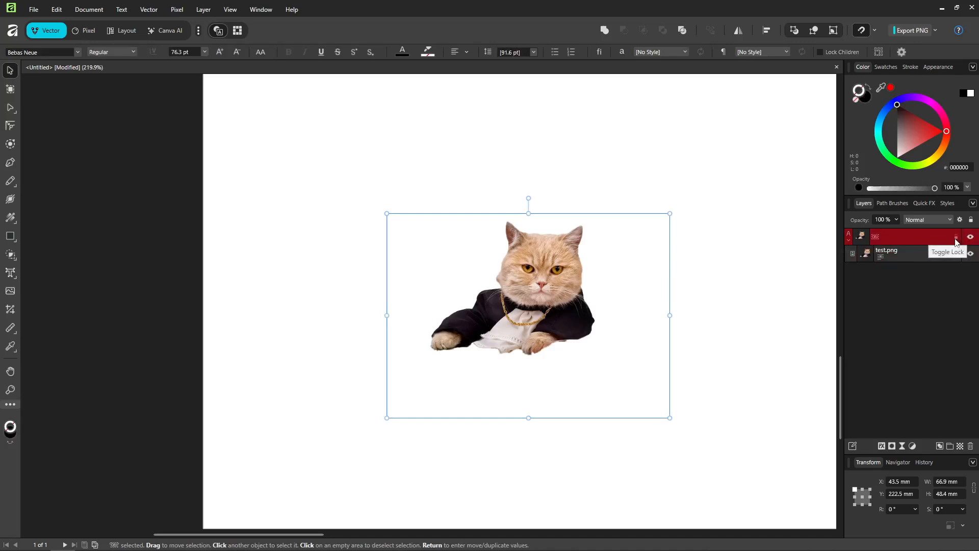
pyautogui.click(956, 243)
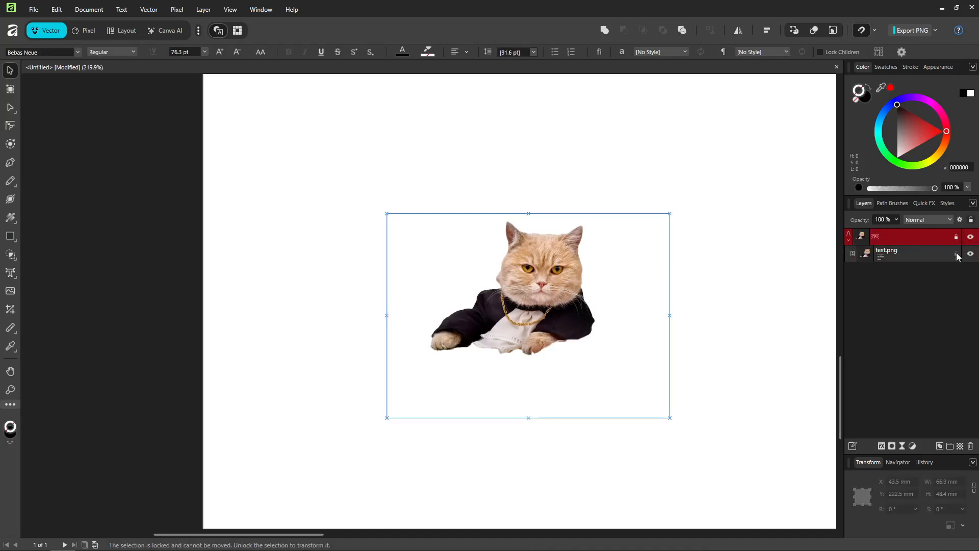
pyautogui.click(957, 254)
# Try to move the locked cat picture on the canvas, including with the nested test.png layer selected.
pyautogui.moveTo(581, 290); pyautogui.dragTo(619, 262)
pyautogui.moveTo(524, 256); pyautogui.dragTo(439, 299)
pyautogui.moveTo(528, 295); pyautogui.dragTo(655, 320)
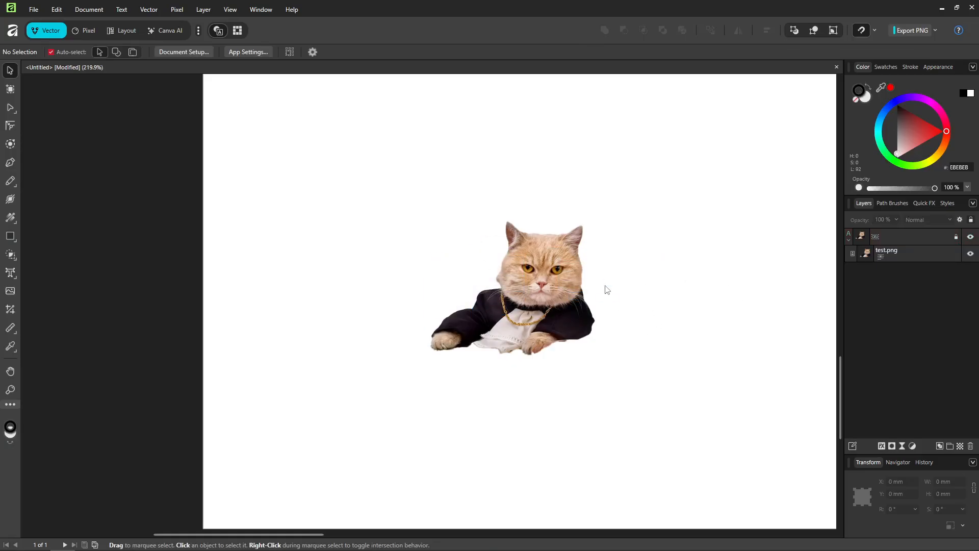
pyautogui.click(922, 259)
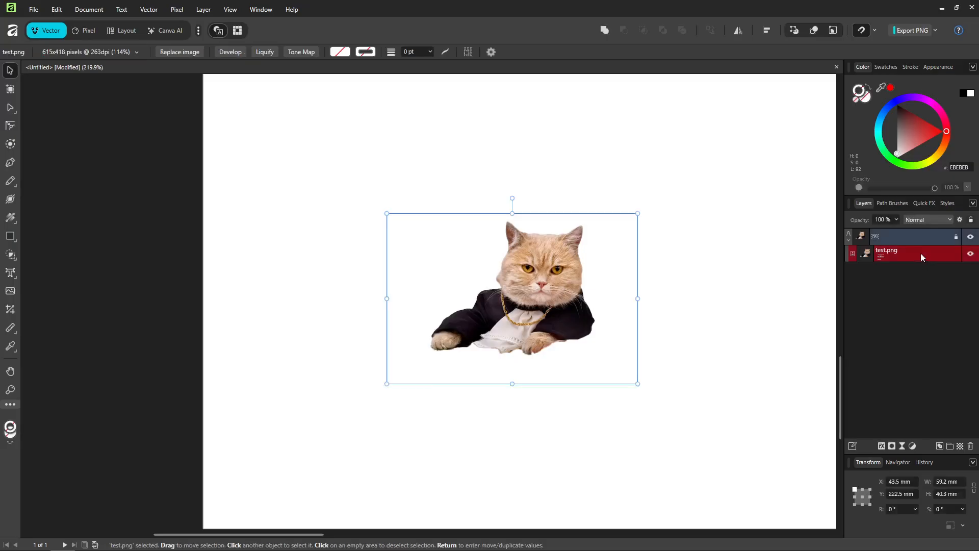
pyautogui.moveTo(541, 281); pyautogui.dragTo(543, 265)
pyautogui.rightClick(920, 258)
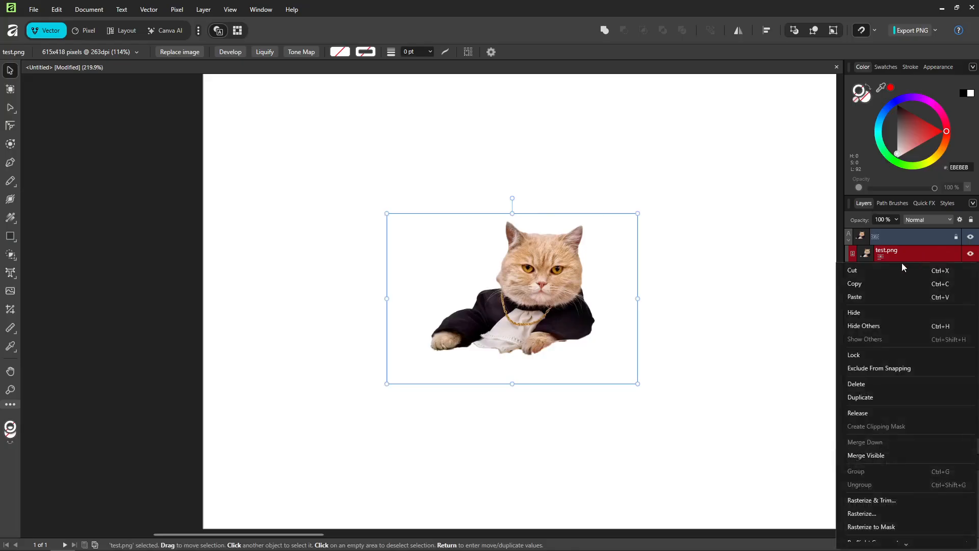
pyautogui.doubleClick(897, 253)
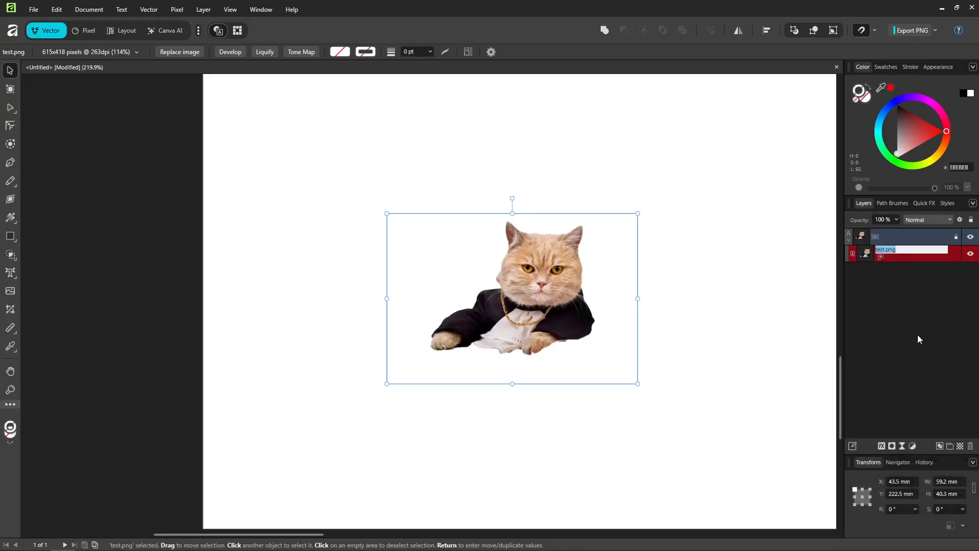
pyautogui.click(914, 400)
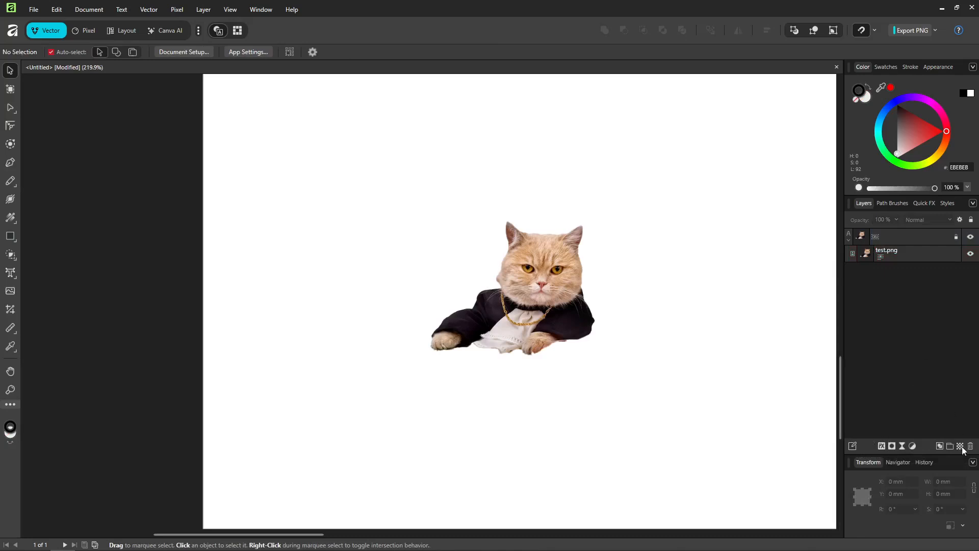
# Trace a closed straight-segment outline around the whole cat with the Pen tool, leaving a small margin around its silhouette.
pyautogui.click(13, 180)
pyautogui.click(10, 162)
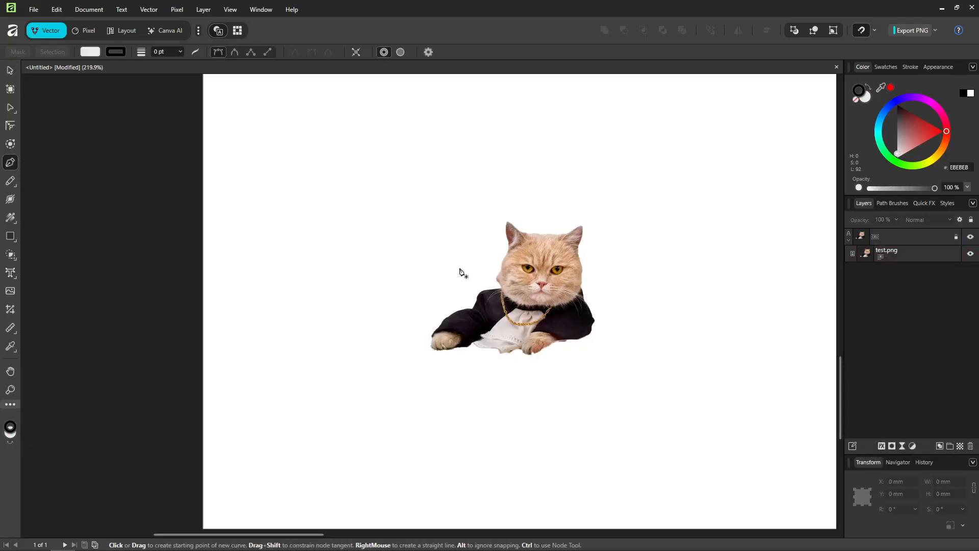
pyautogui.click(493, 284)
pyautogui.click(490, 271)
pyautogui.click(497, 265)
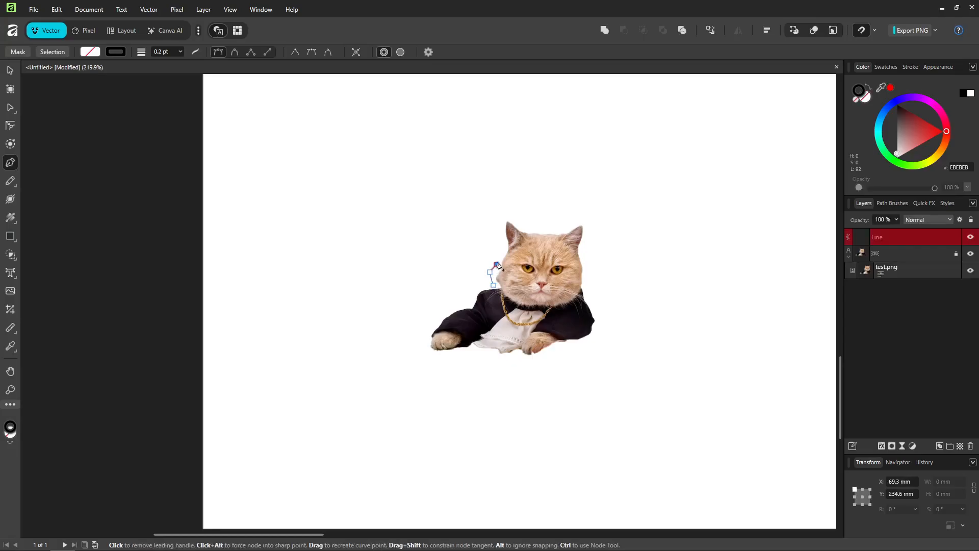
pyautogui.click(502, 253)
pyautogui.click(504, 243)
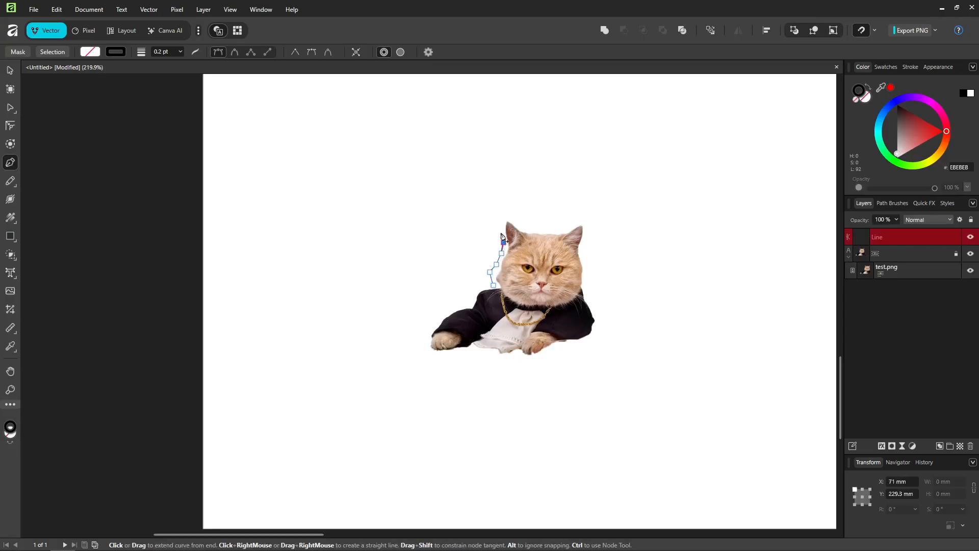
pyautogui.click(502, 233)
pyautogui.click(504, 213)
pyautogui.click(512, 219)
pyautogui.click(526, 225)
pyautogui.click(535, 228)
pyautogui.click(553, 229)
pyautogui.click(571, 222)
pyautogui.click(583, 218)
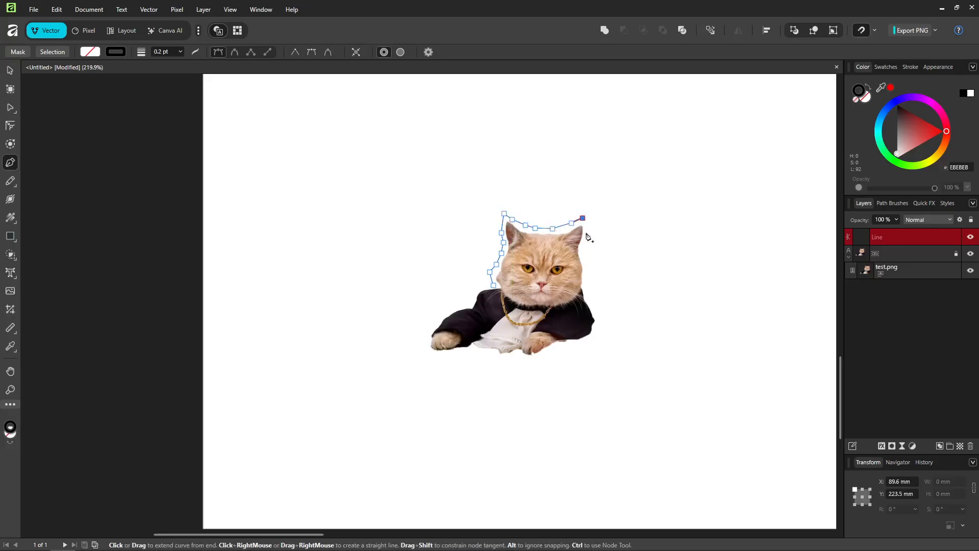
pyautogui.click(586, 234)
pyautogui.click(584, 246)
pyautogui.click(590, 254)
pyautogui.click(591, 270)
pyautogui.click(588, 283)
pyautogui.click(591, 298)
pyautogui.click(600, 309)
pyautogui.click(606, 323)
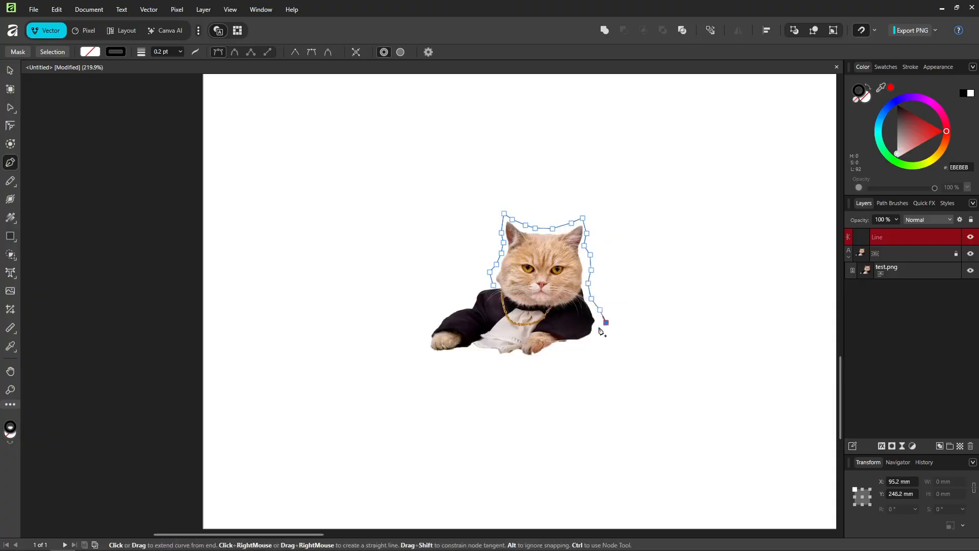
pyautogui.click(595, 332)
pyautogui.click(589, 348)
pyautogui.click(570, 348)
pyautogui.click(555, 347)
pyautogui.click(552, 356)
pyautogui.click(548, 359)
pyautogui.click(524, 363)
pyautogui.click(506, 360)
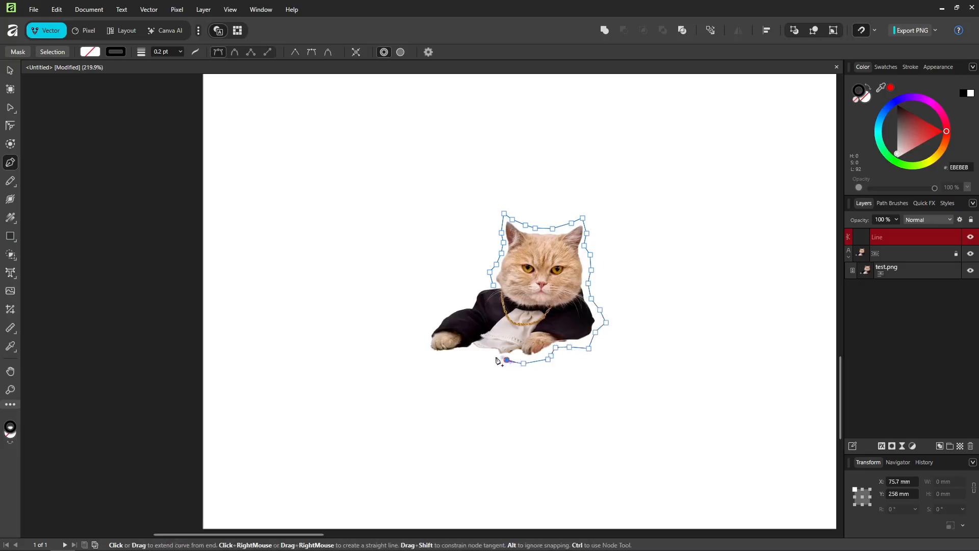
pyautogui.click(470, 351)
pyautogui.click(458, 358)
pyautogui.click(432, 353)
pyautogui.click(420, 338)
pyautogui.click(429, 324)
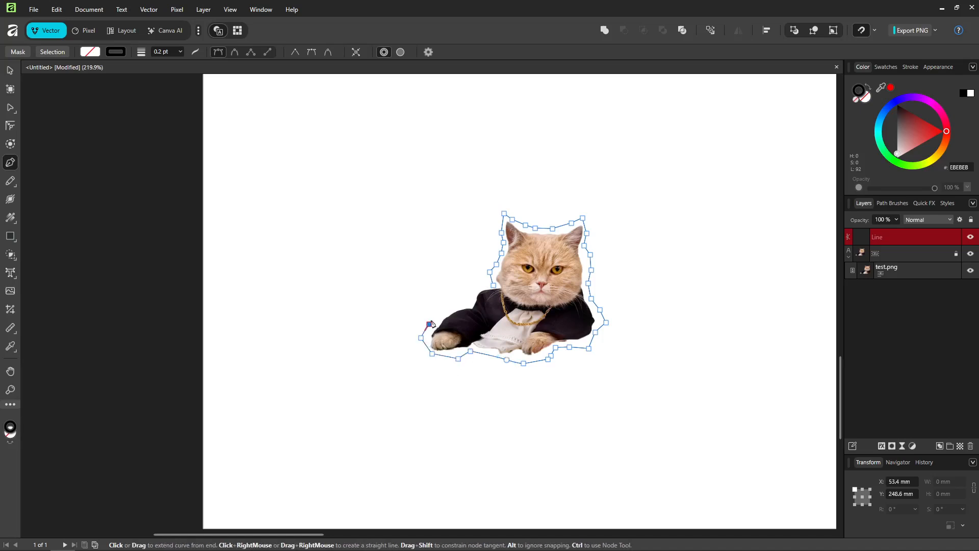
pyautogui.click(452, 304)
pyautogui.click(470, 299)
pyautogui.click(472, 286)
pyautogui.click(494, 286)
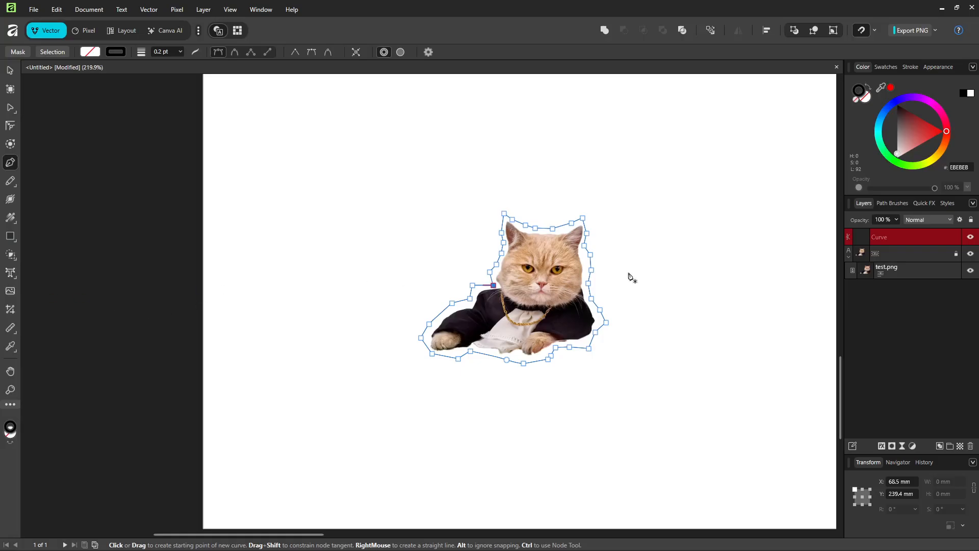
# Set the stroke colour of the outline around the cat to bright green.
pyautogui.click(862, 91)
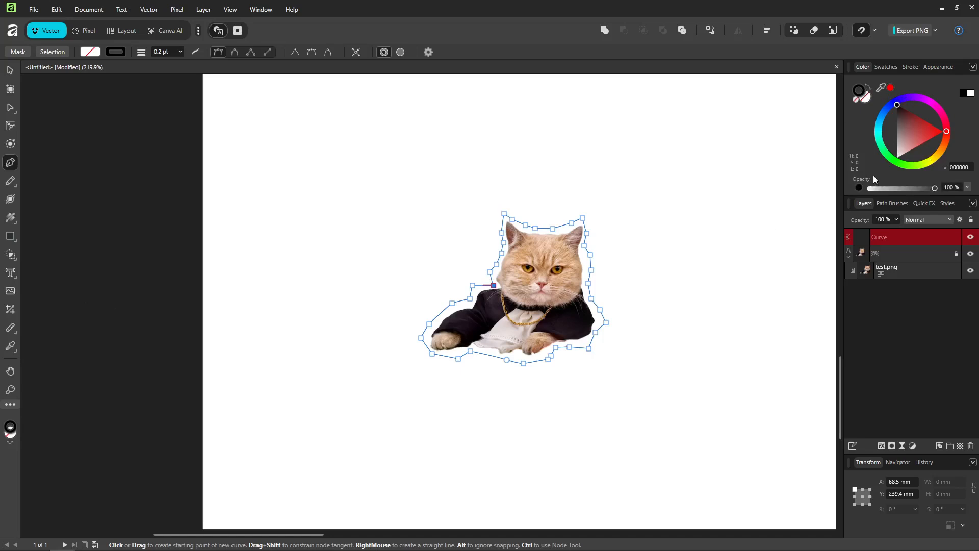
pyautogui.click(892, 159)
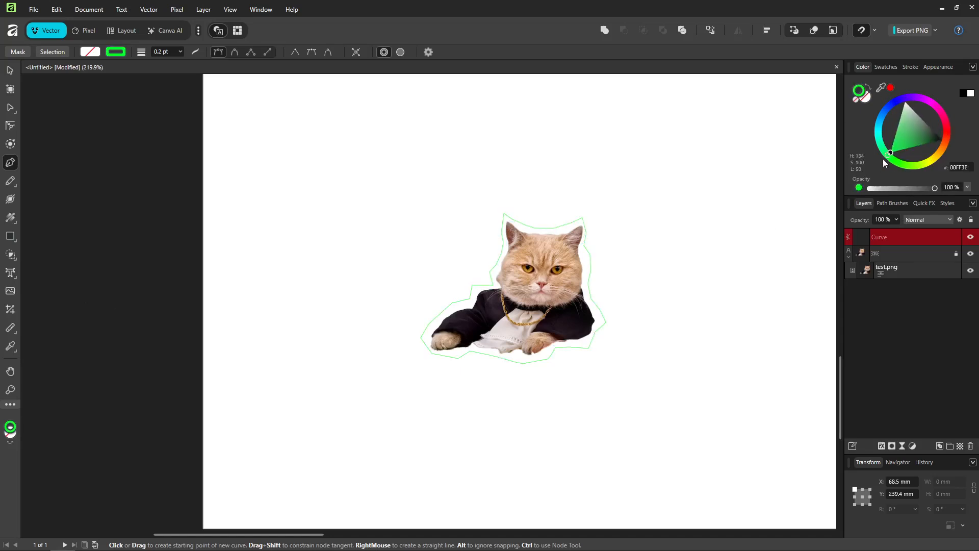
pyautogui.click(887, 156)
# Fill the outline around the cat with red FF0004 at 13% fill opacity.
pyautogui.click(865, 102)
pyautogui.click(909, 165)
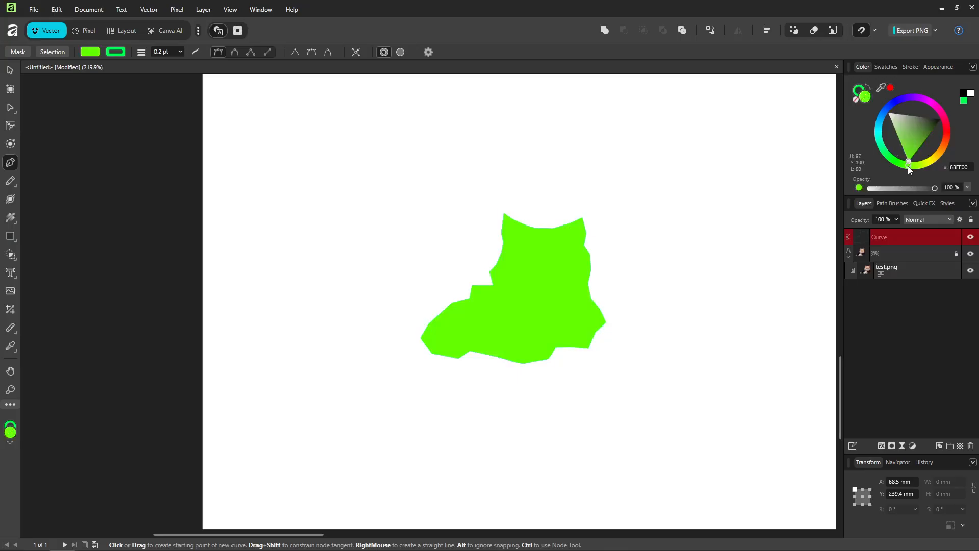
pyautogui.moveTo(910, 169); pyautogui.dragTo(911, 87)
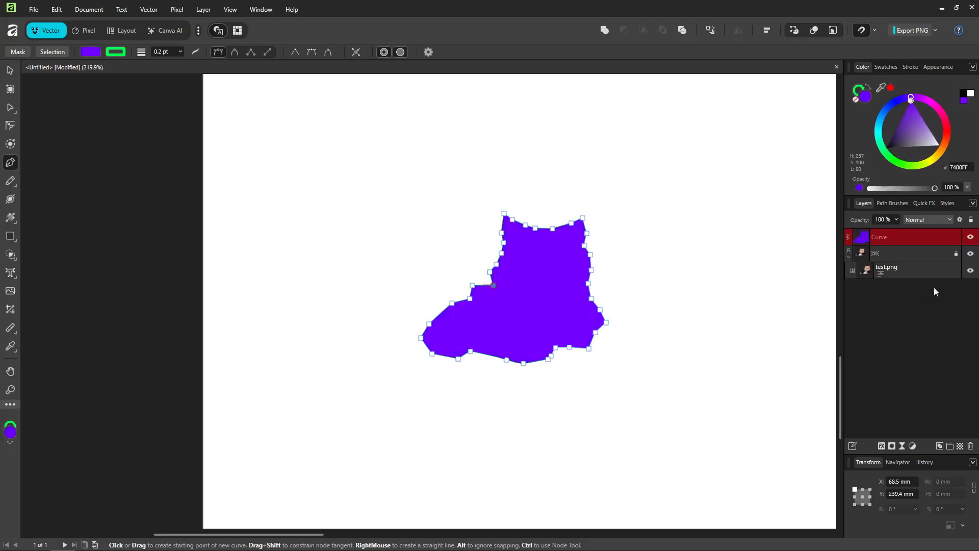
pyautogui.moveTo(935, 188); pyautogui.dragTo(878, 194)
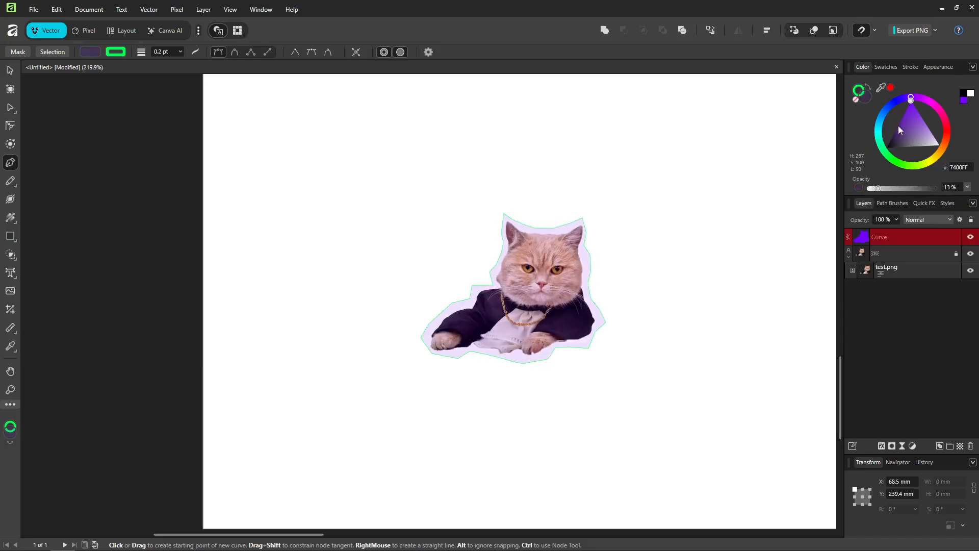
pyautogui.moveTo(904, 91); pyautogui.dragTo(941, 130)
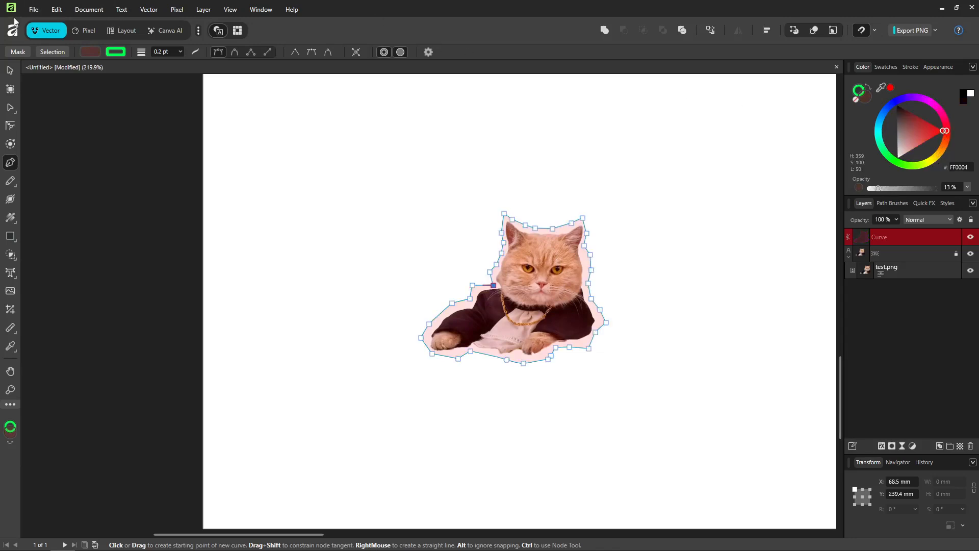
# Open the export settings for the document.
pyautogui.click(36, 5)
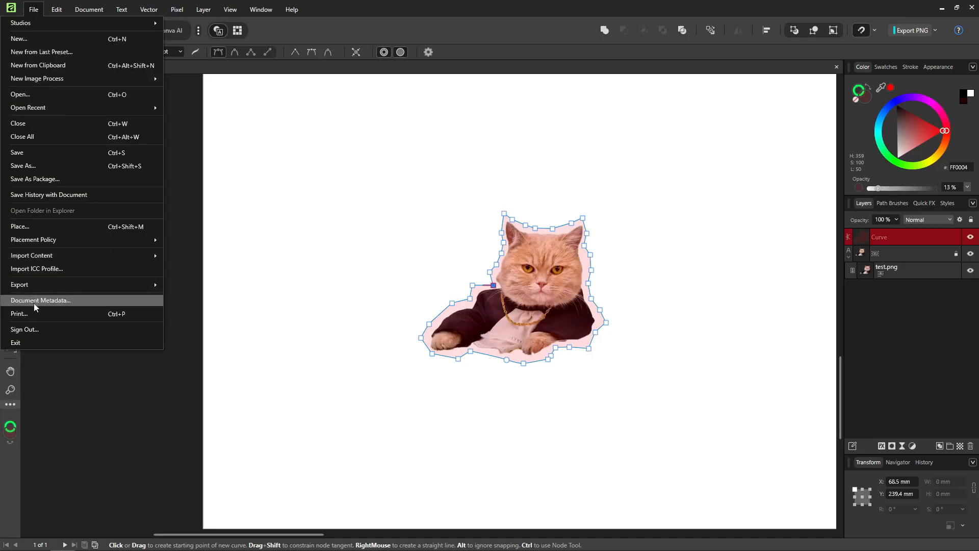
pyautogui.moveTo(35, 283)
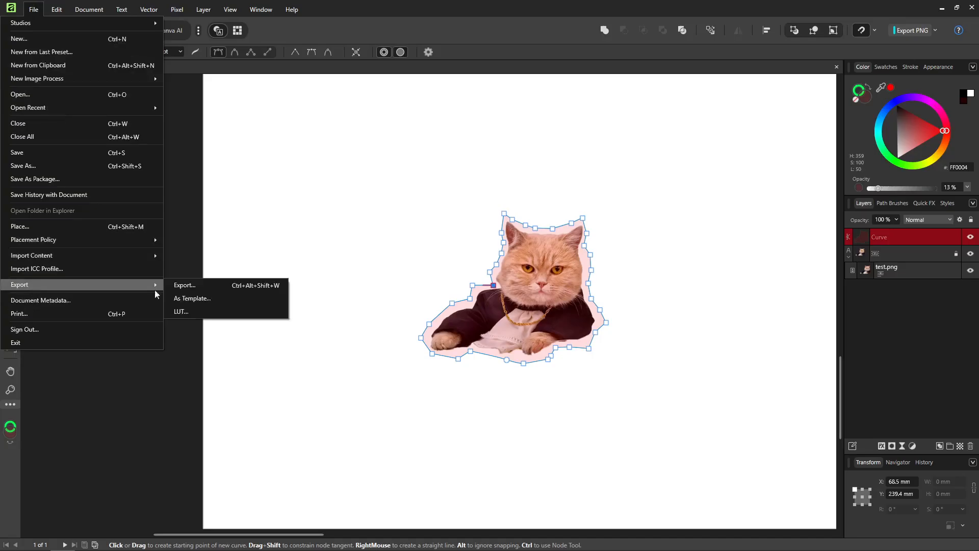
pyautogui.click(205, 287)
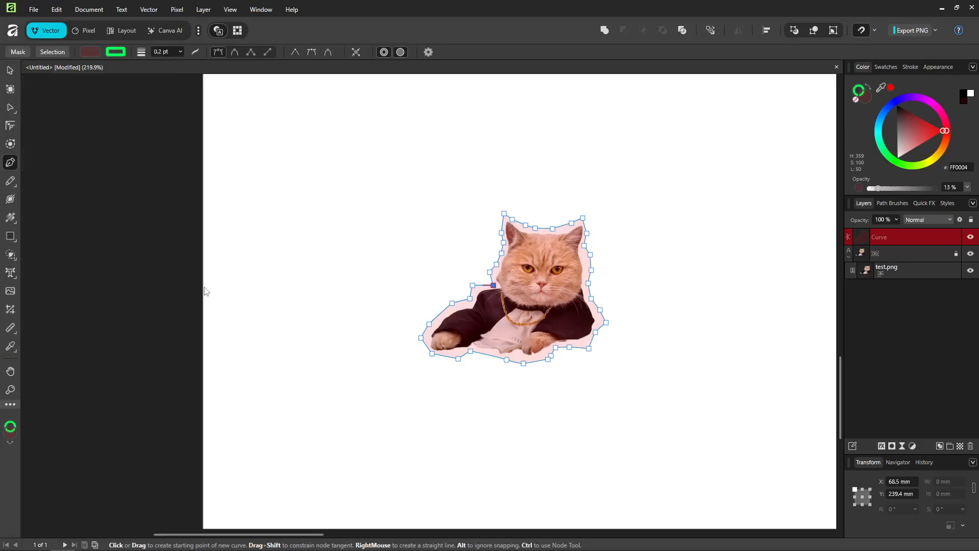